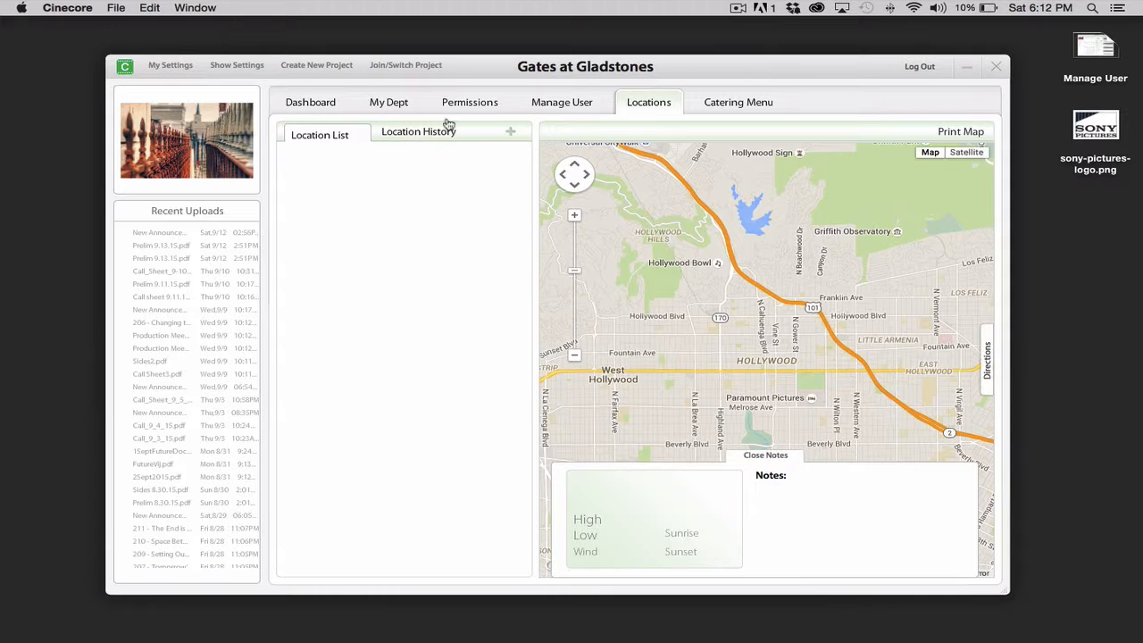
Open the location history and show the Friday, September 4th location on the map.
{"action": "left_click", "coordinate": [403, 133]}
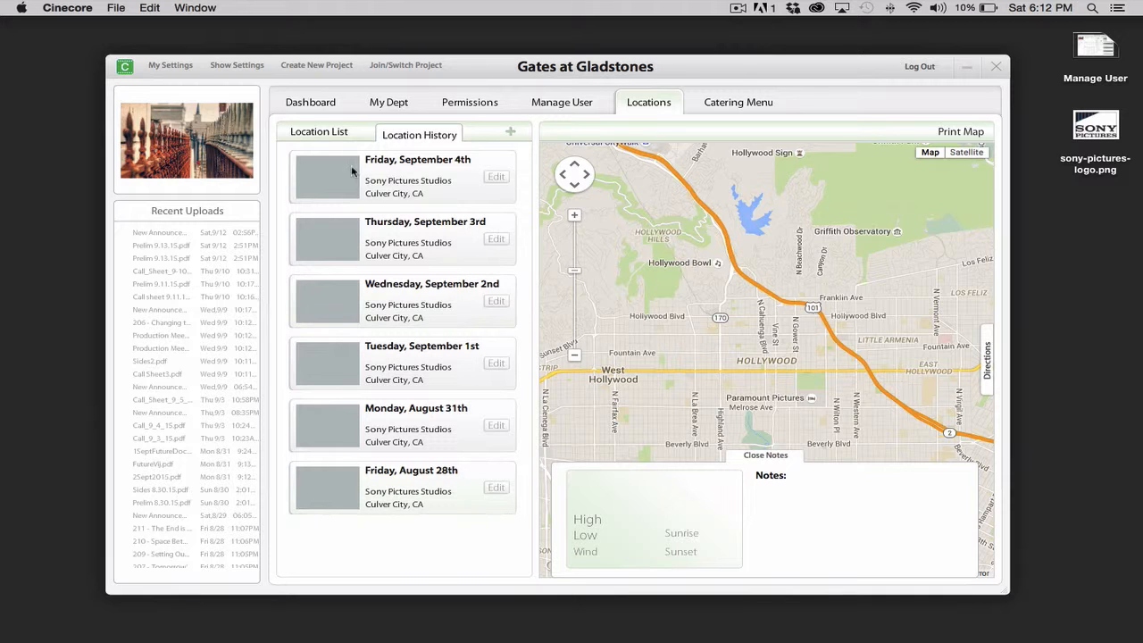
{"action": "left_click", "coordinate": [373, 176]}
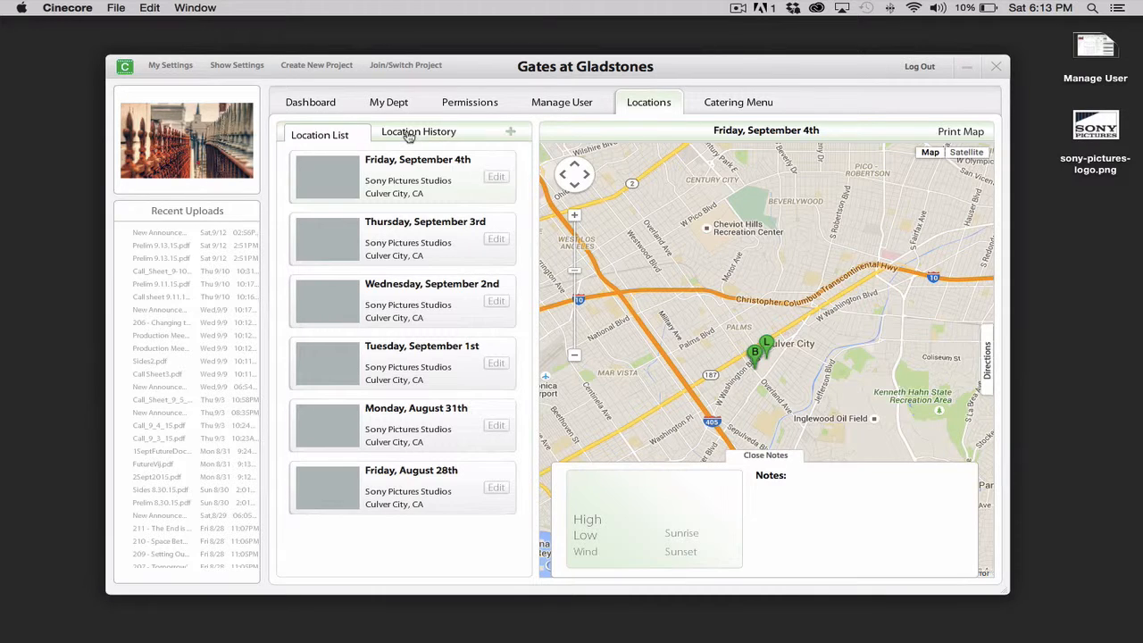
Start a new location from the previous Sony Lot entry and enter Sony Pictures Studios as the script/scene location name.
{"action": "left_click", "coordinate": [513, 133]}
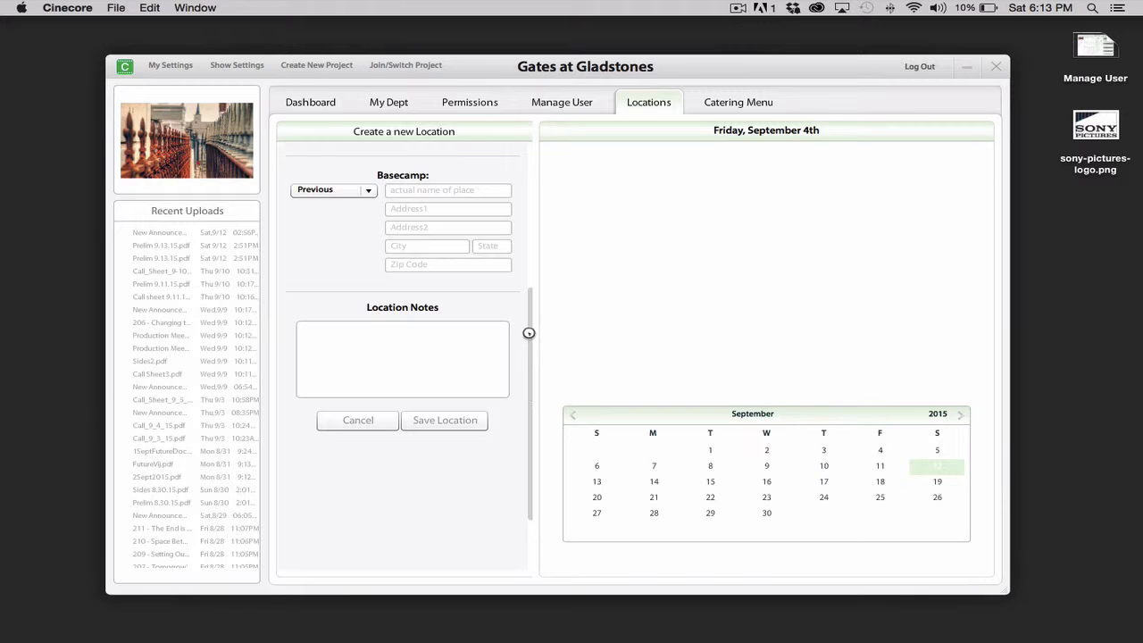
{"action": "scroll", "coordinate": [526, 295], "scroll_direction": "up", "scroll_amount": 5}
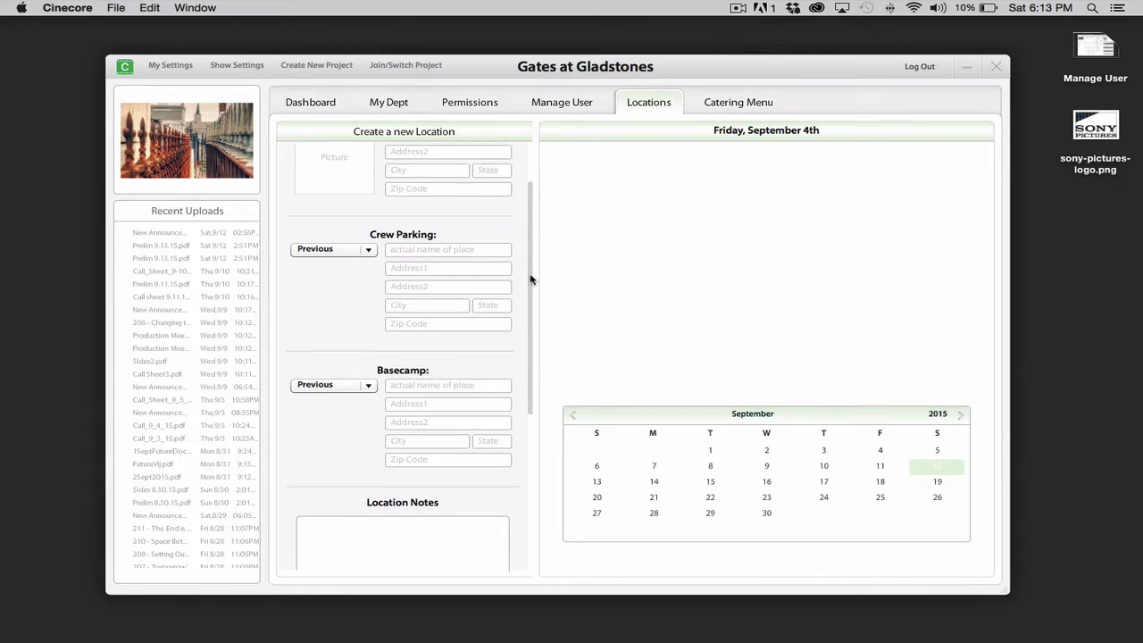
{"action": "scroll", "coordinate": [531, 279], "scroll_direction": "up", "scroll_amount": 2}
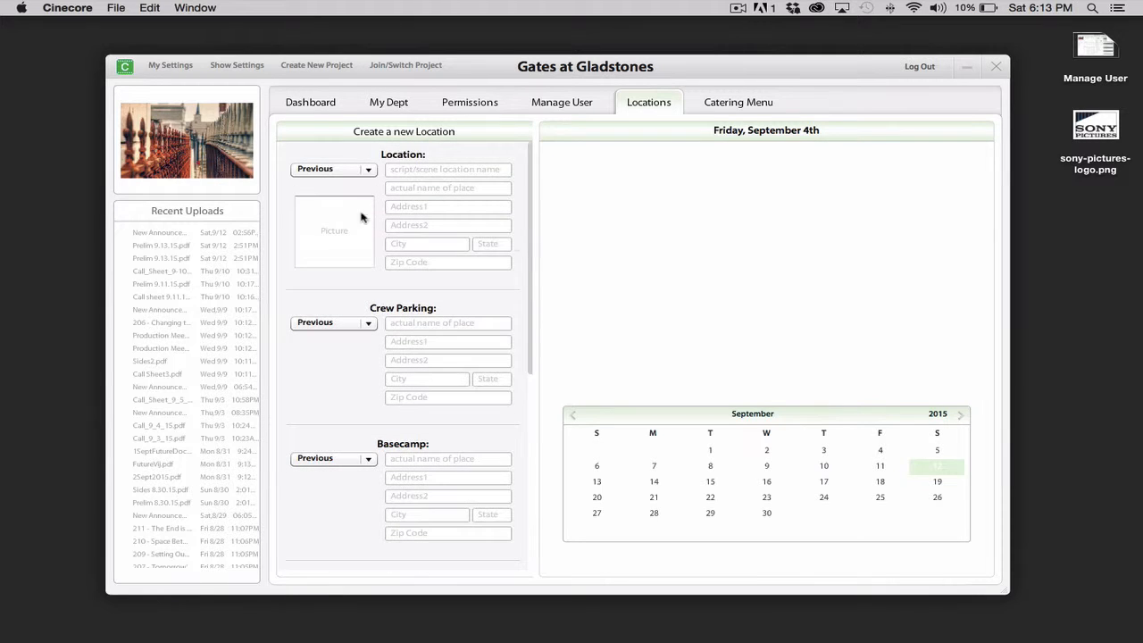
{"action": "left_click", "coordinate": [330, 170]}
{"action": "left_click", "coordinate": [317, 184]}
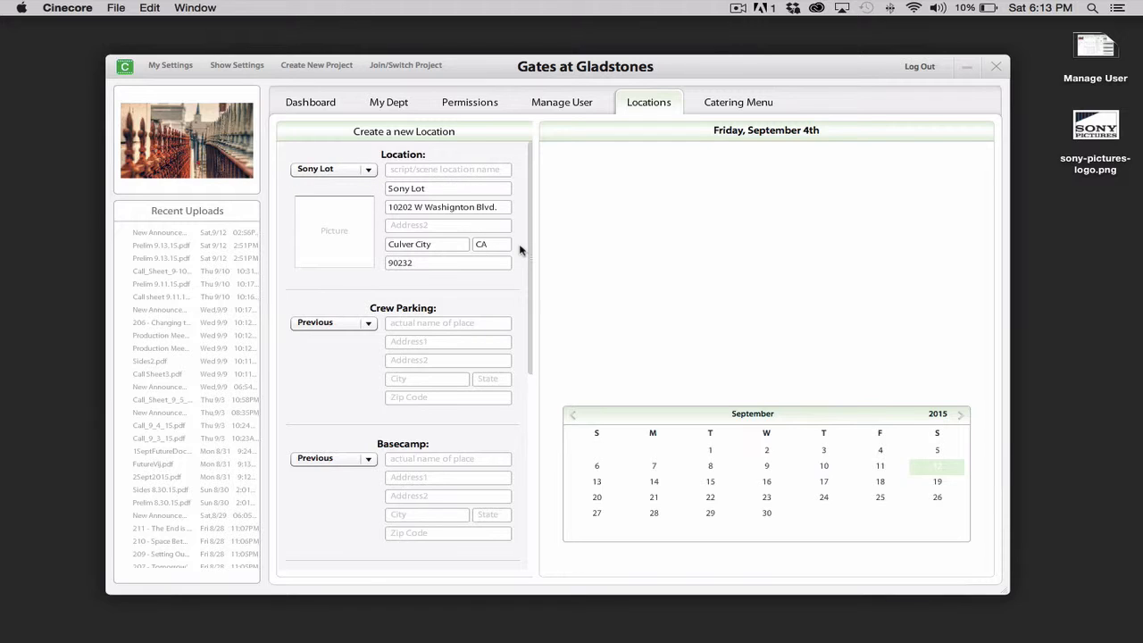
{"action": "left_click", "coordinate": [431, 168]}
{"action": "left_click_drag", "start_coordinate": [488, 169], "coordinate": [358, 169]}
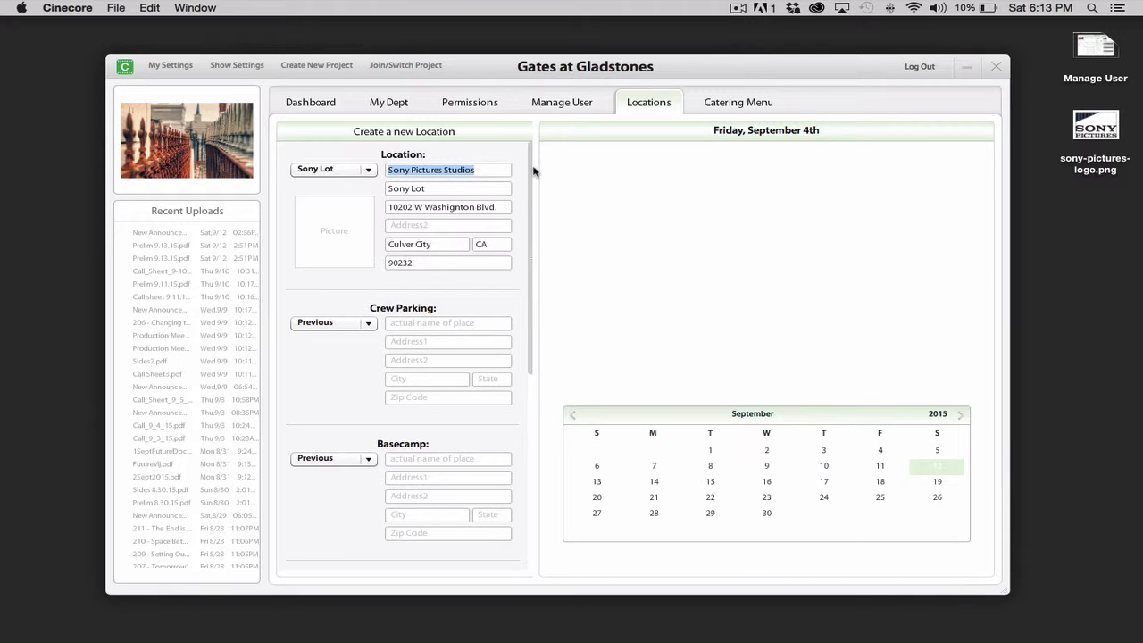
{"action": "left_click", "coordinate": [498, 169]}
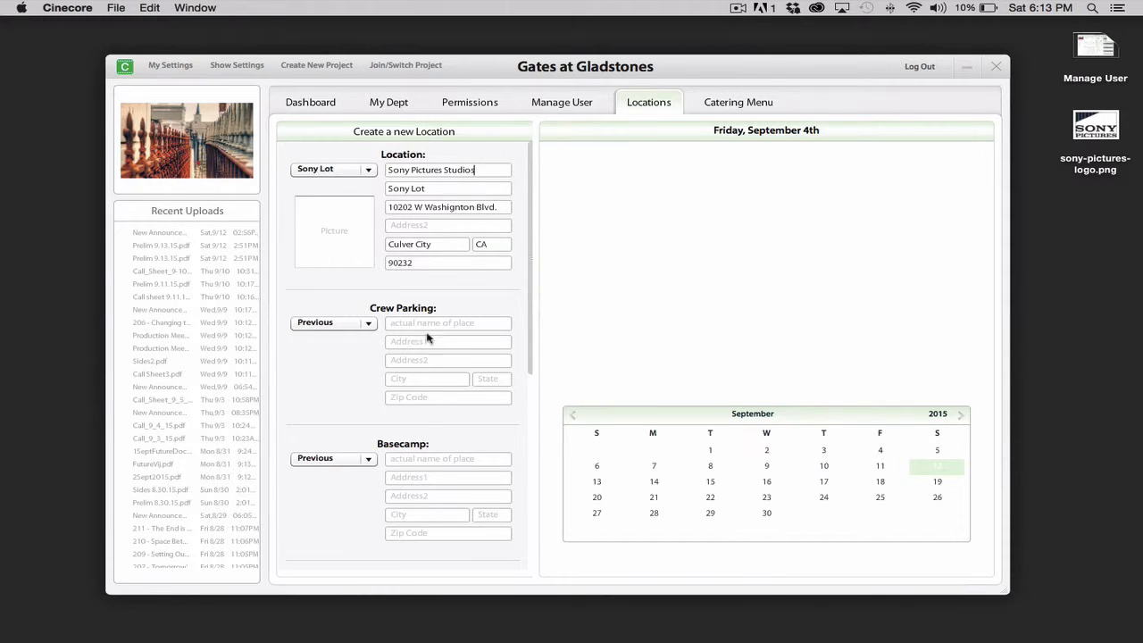
Fill in the crew parking from the previous Olive Parking entry and the basecamp from South Pad.
{"action": "left_click", "coordinate": [324, 323]}
{"action": "left_click", "coordinate": [345, 340]}
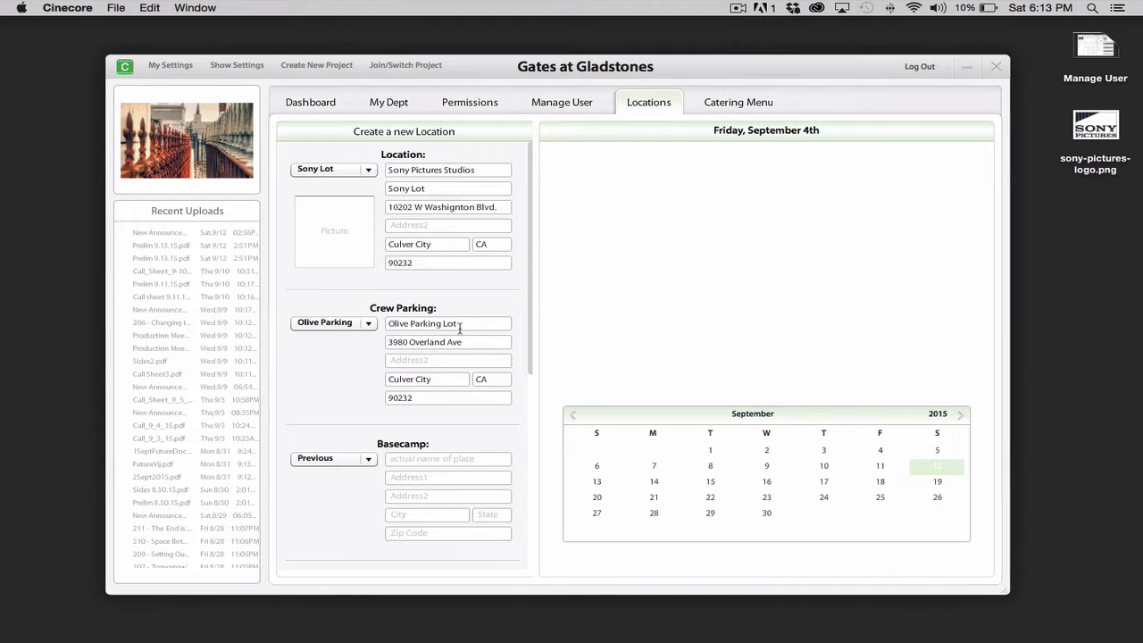
{"action": "left_click", "coordinate": [351, 458]}
{"action": "left_click", "coordinate": [330, 476]}
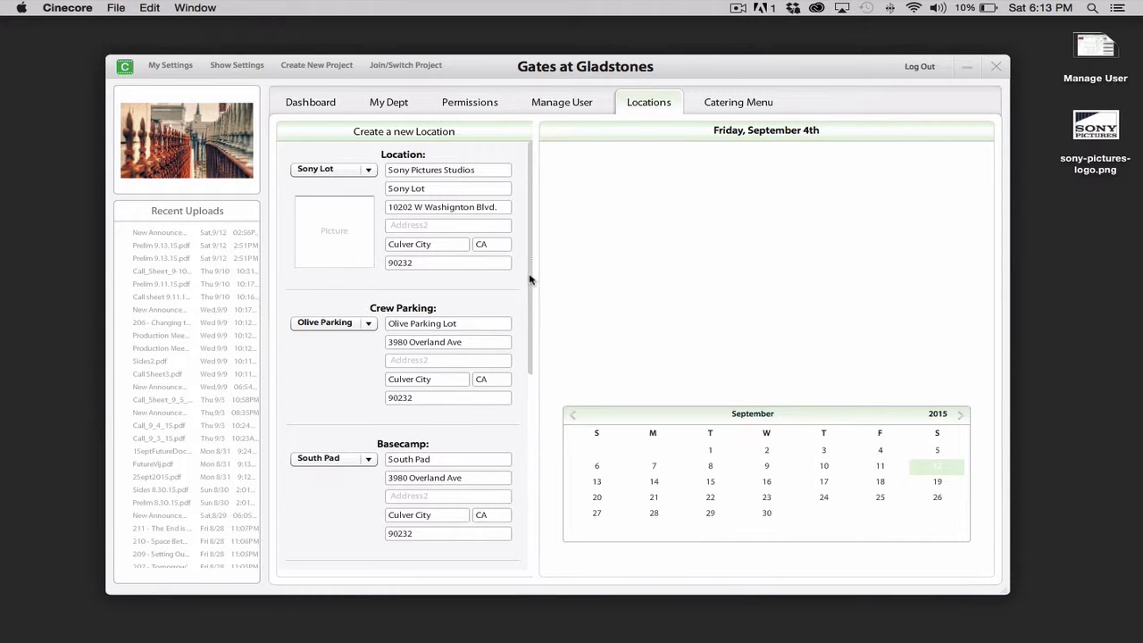
Assign the new location to the dates September 14 through 18, 2015, leaving the location notes empty.
{"action": "scroll", "coordinate": [529, 280], "scroll_direction": "down", "scroll_amount": 5}
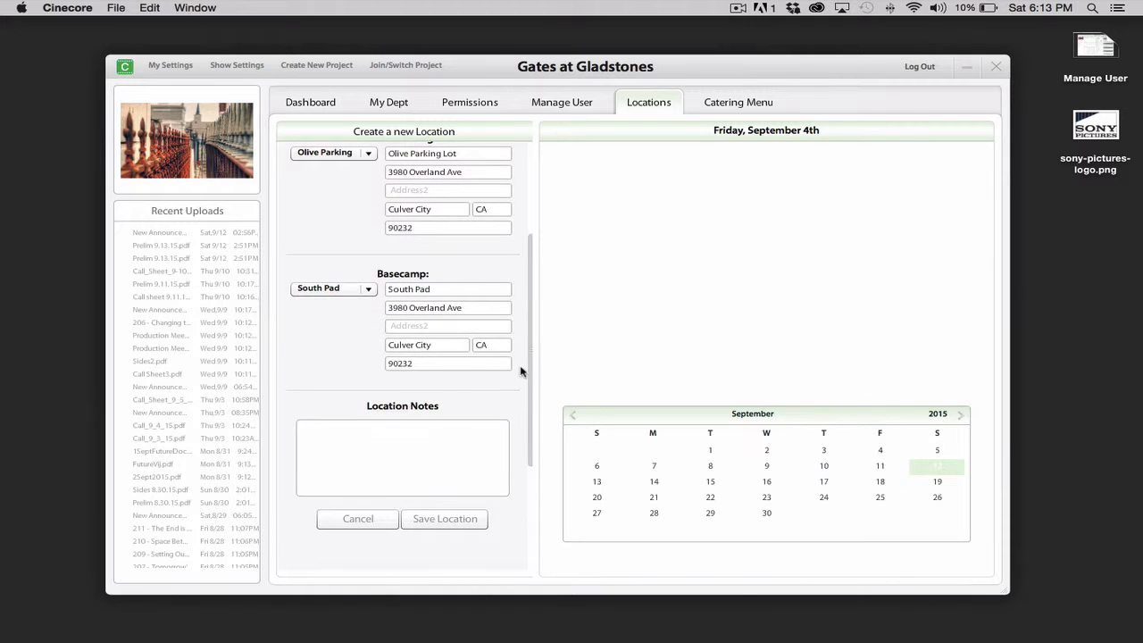
{"action": "left_click", "coordinate": [400, 438]}
{"action": "left_click_drag", "start_coordinate": [655, 485], "coordinate": [880, 495]}
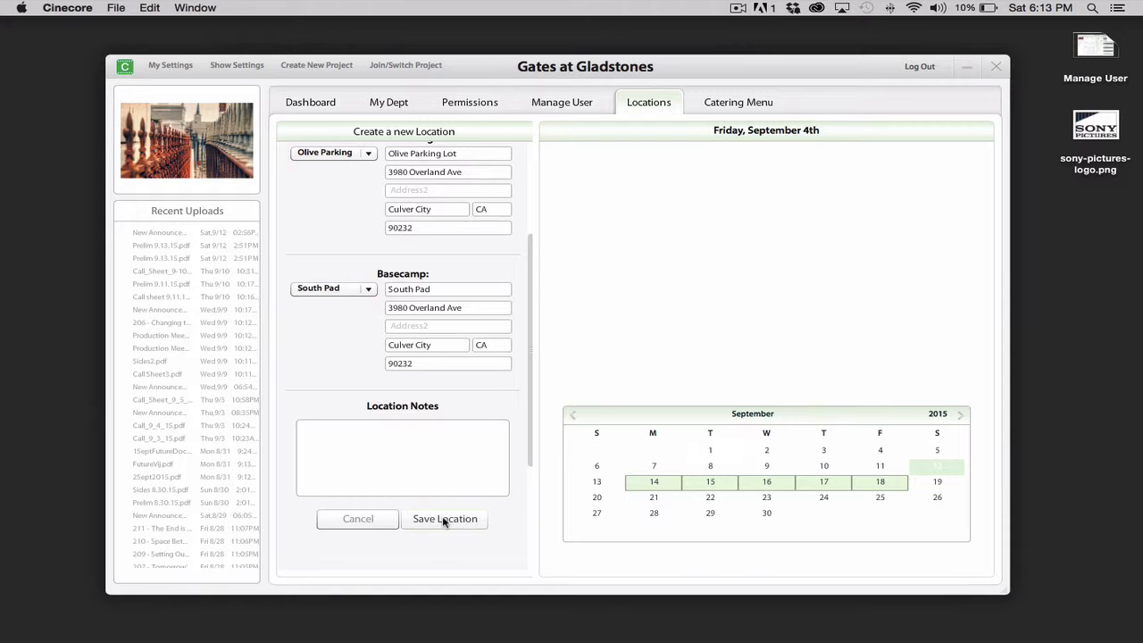
Add sony-pictures-logo.png from the Desktop as the location picture and save the location.
{"action": "scroll", "coordinate": [531, 259], "scroll_direction": "up", "scroll_amount": 5}
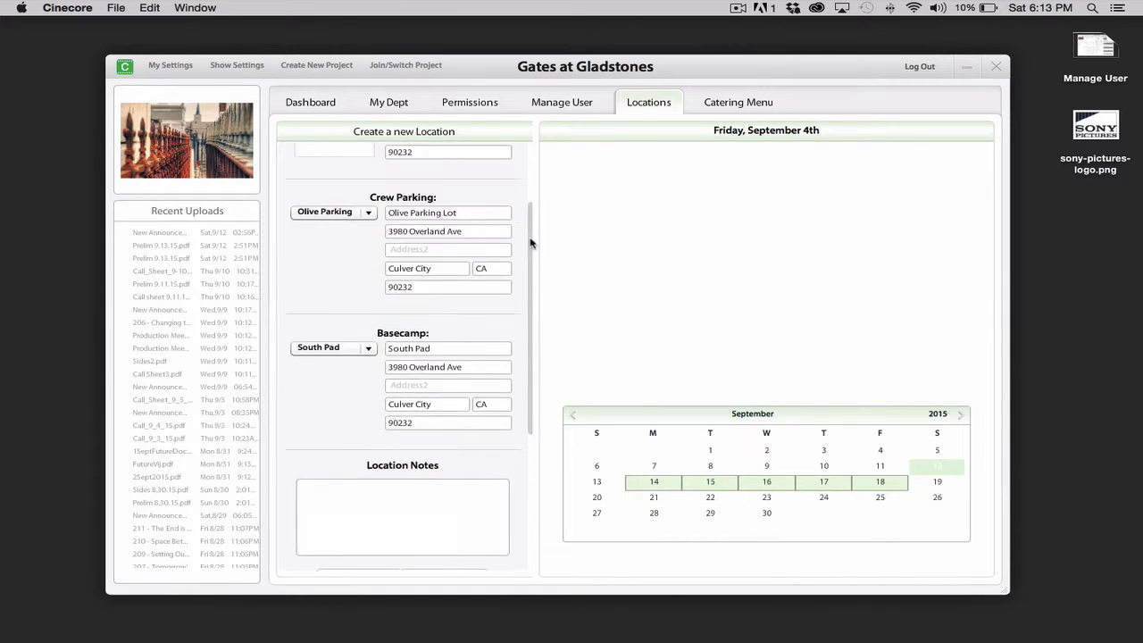
{"action": "left_click", "coordinate": [327, 239]}
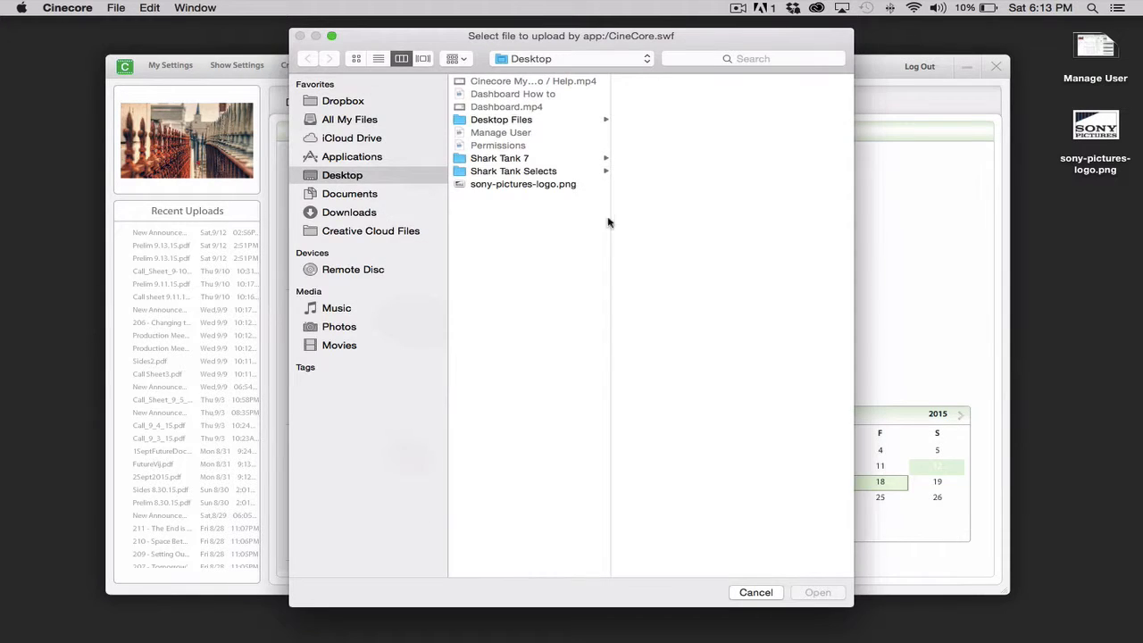
{"action": "left_click", "coordinate": [520, 185]}
{"action": "left_click", "coordinate": [814, 593]}
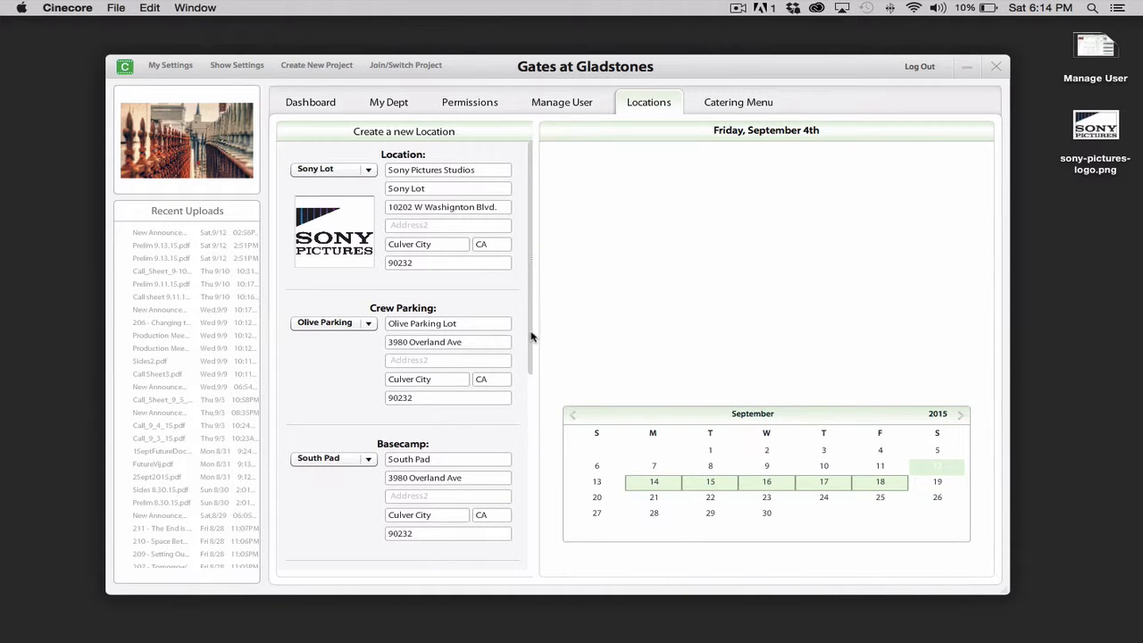
{"action": "scroll", "coordinate": [531, 336], "scroll_direction": "down", "scroll_amount": 5}
{"action": "left_click", "coordinate": [441, 419]}
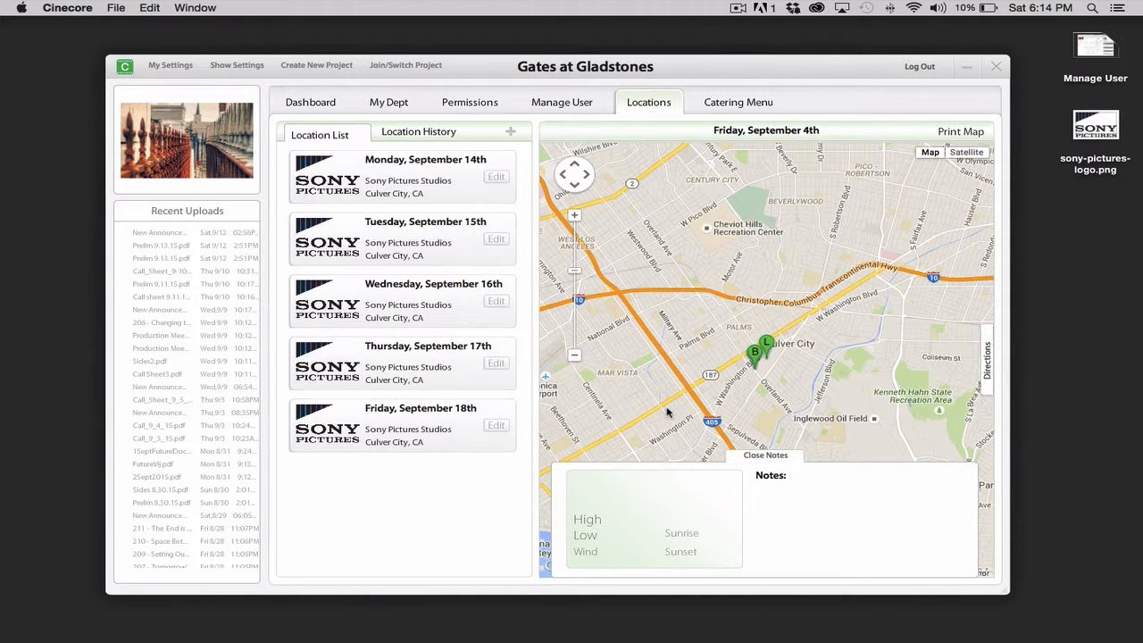
Check the weather for the September 14th and 15th locations, and compare with the weather on the dashboard.
{"action": "left_click", "coordinate": [455, 199]}
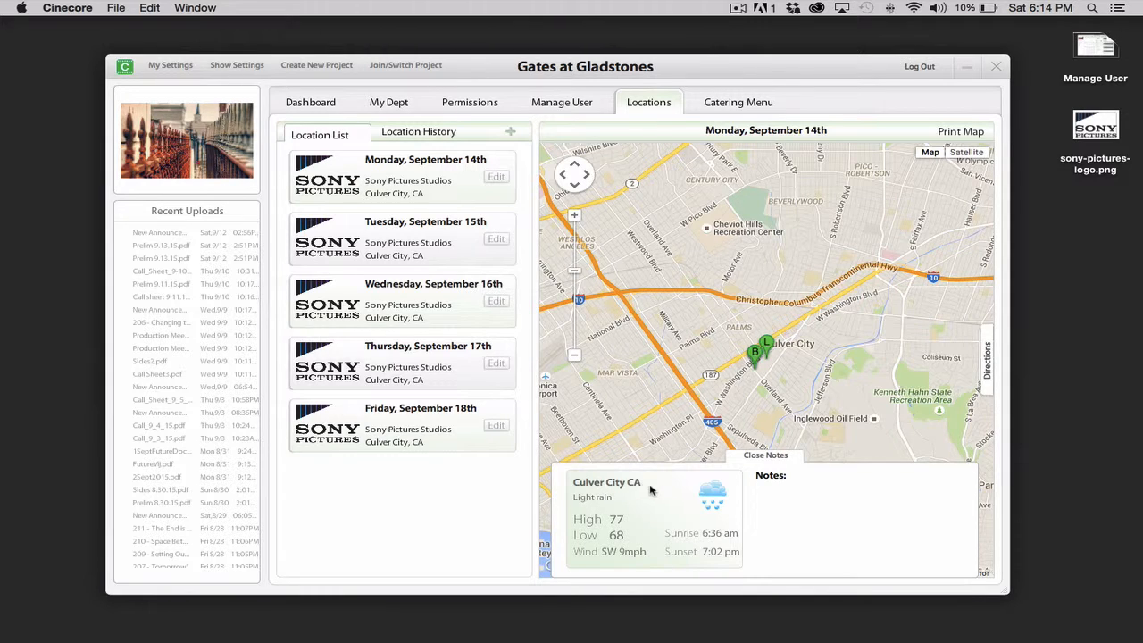
{"action": "left_click", "coordinate": [462, 247]}
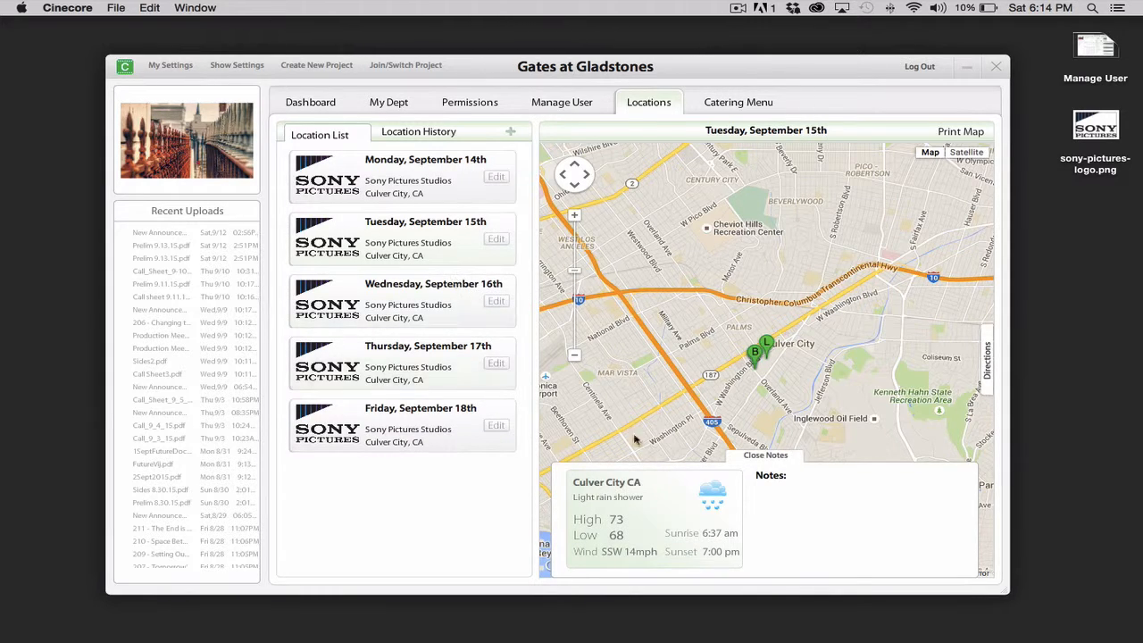
{"action": "left_click", "coordinate": [312, 102]}
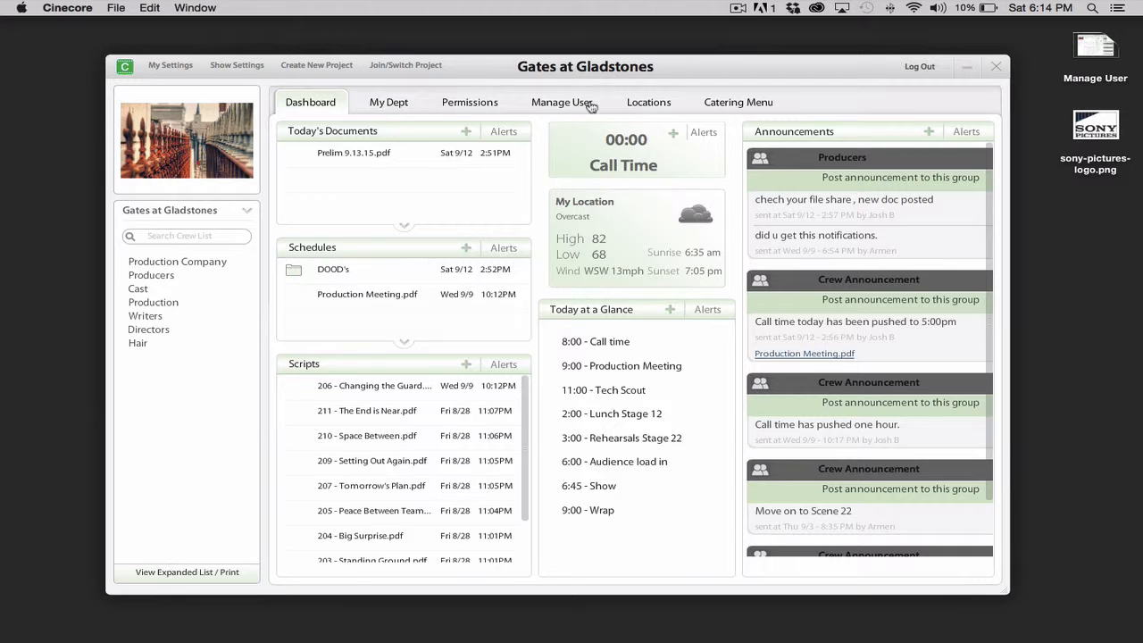
{"action": "left_click", "coordinate": [653, 104]}
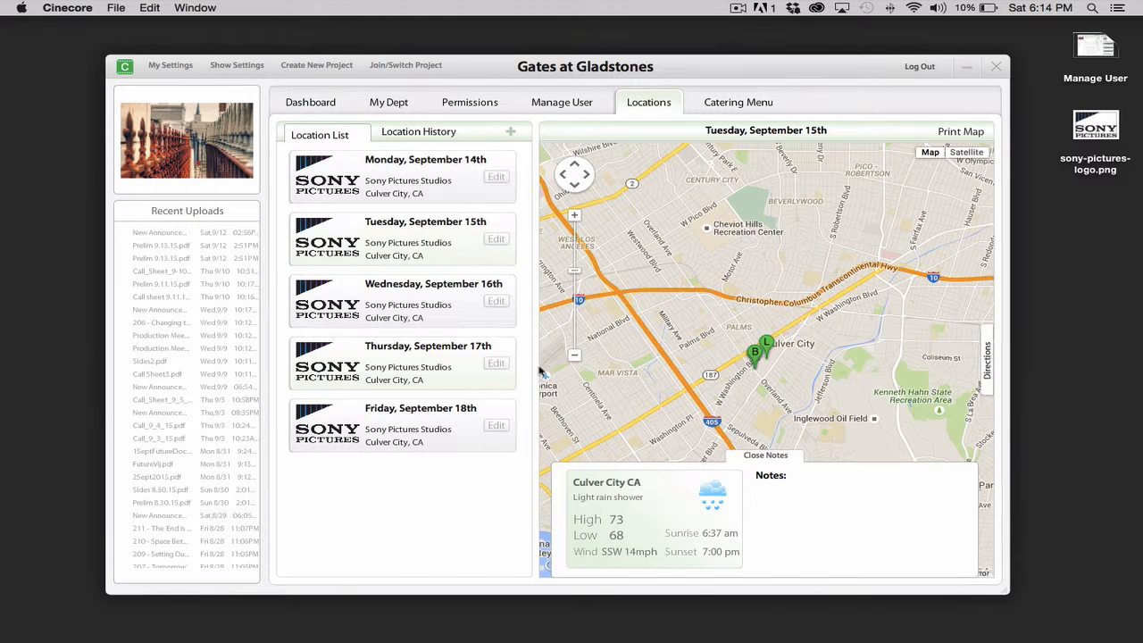
Collapse the notes over the September 15th map and open Street View for the basecamp marker B.
{"action": "left_click", "coordinate": [766, 457]}
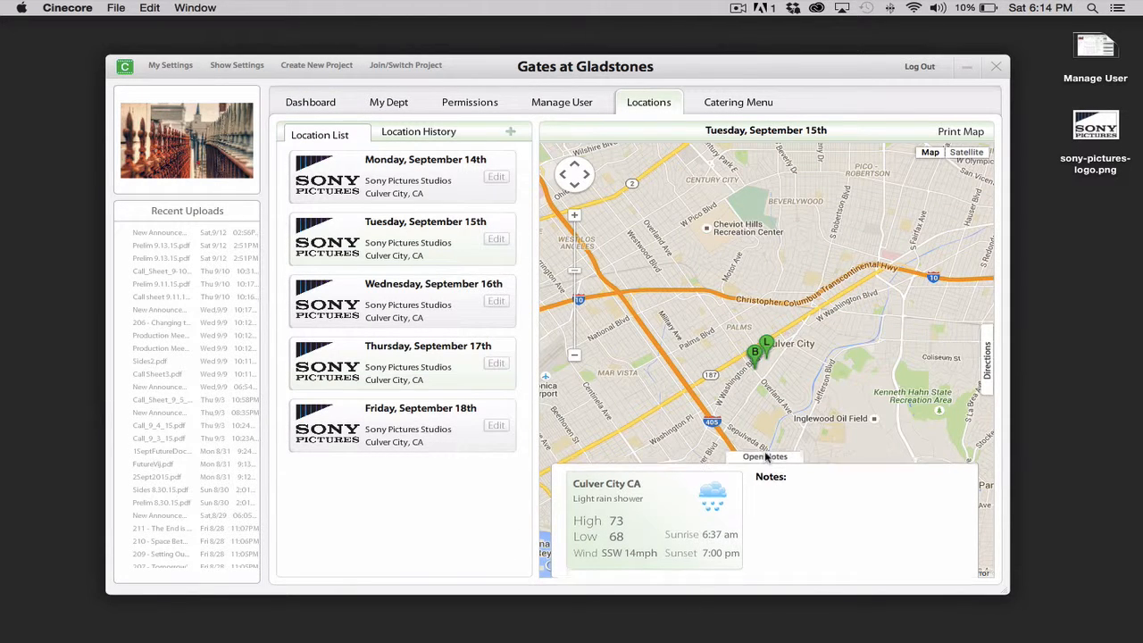
{"action": "left_click", "coordinate": [573, 216]}
{"action": "left_click", "coordinate": [575, 216]}
{"action": "left_click", "coordinate": [574, 216]}
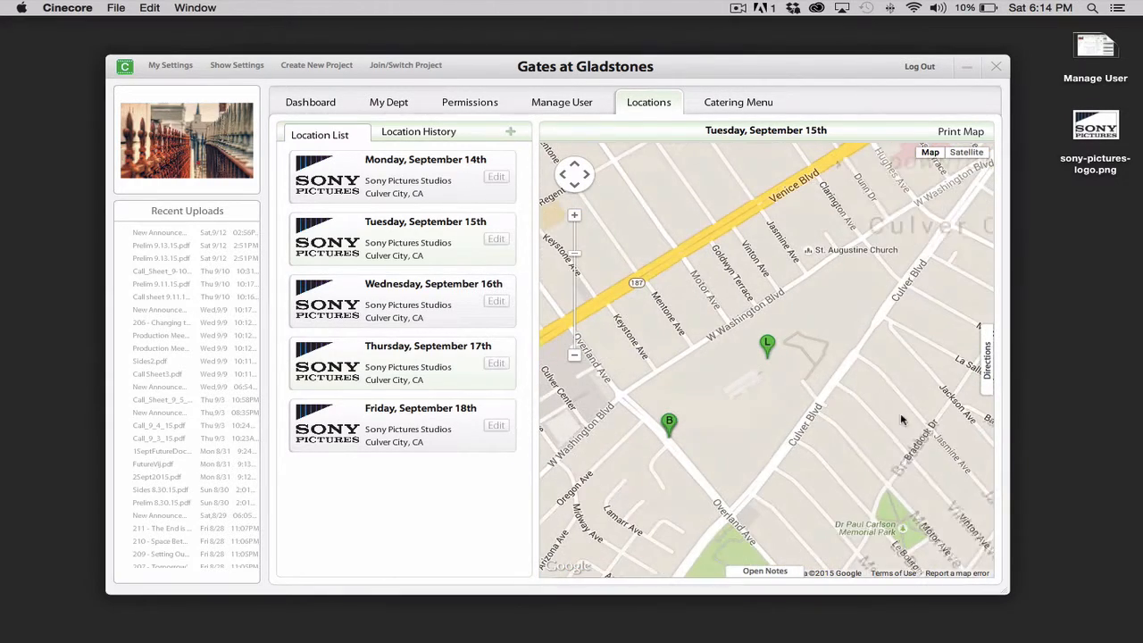
{"action": "left_click", "coordinate": [670, 429]}
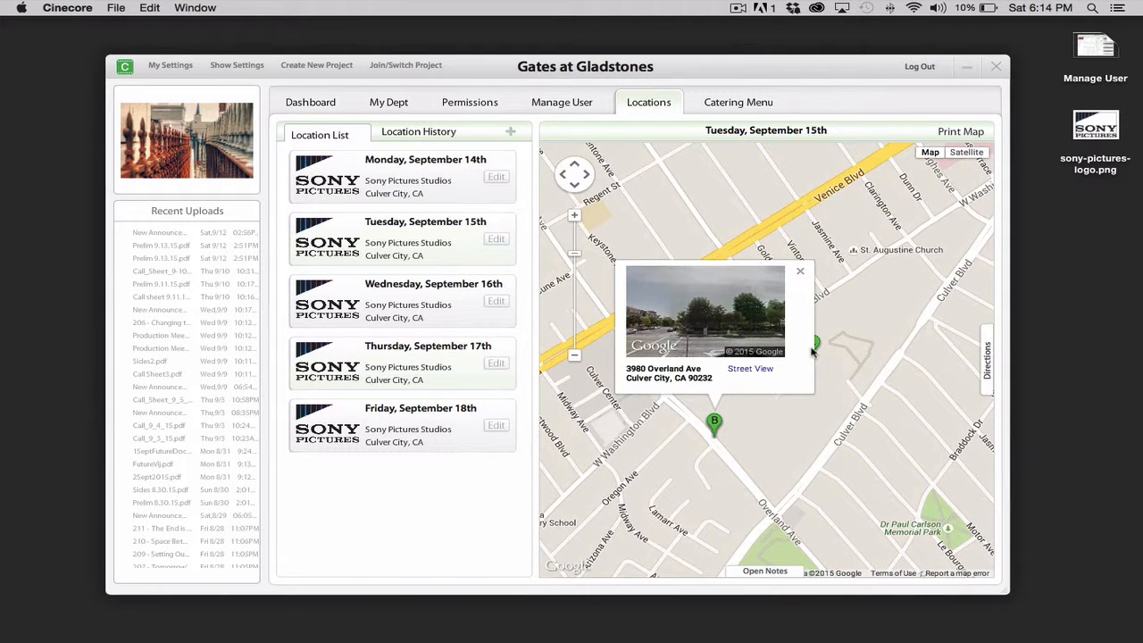
{"action": "left_click", "coordinate": [746, 373]}
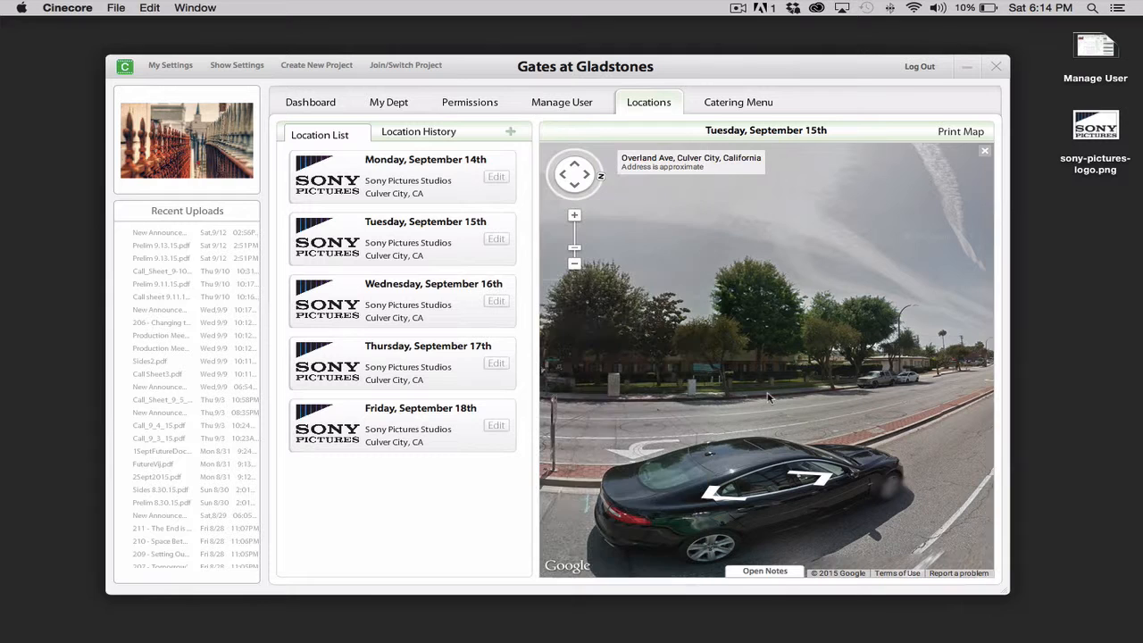
Look around the basecamp street in Street View, including the studio gate, and close the view and the marker's details.
{"action": "left_click_drag", "start_coordinate": [616, 364], "coordinate": [832, 358]}
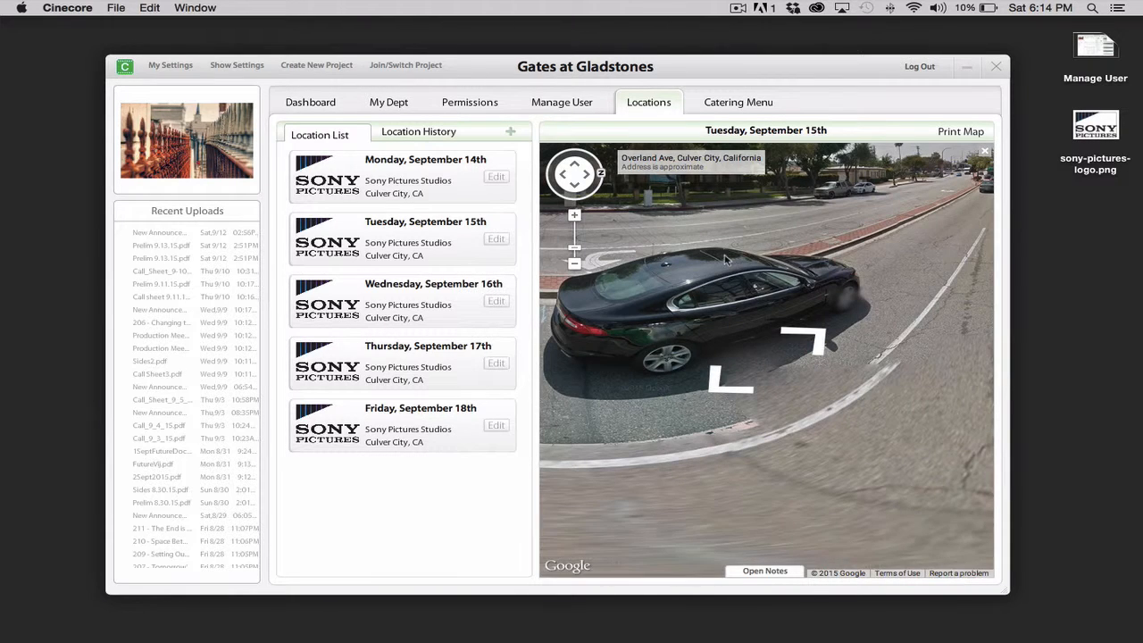
{"action": "left_click_drag", "start_coordinate": [939, 256], "coordinate": [662, 255]}
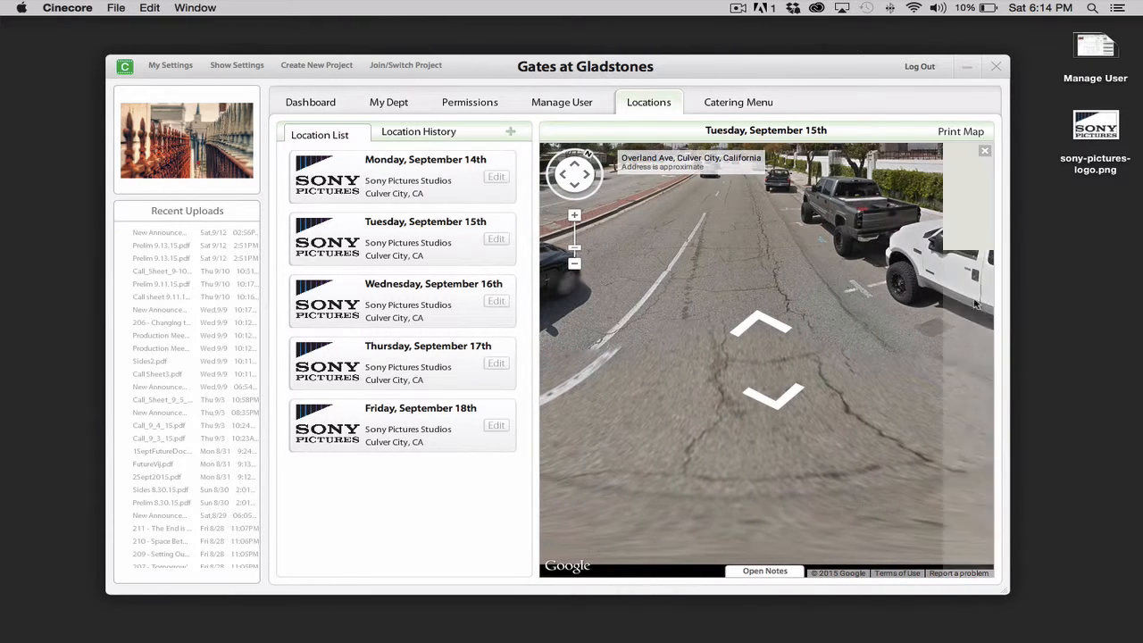
{"action": "left_click", "coordinate": [931, 317]}
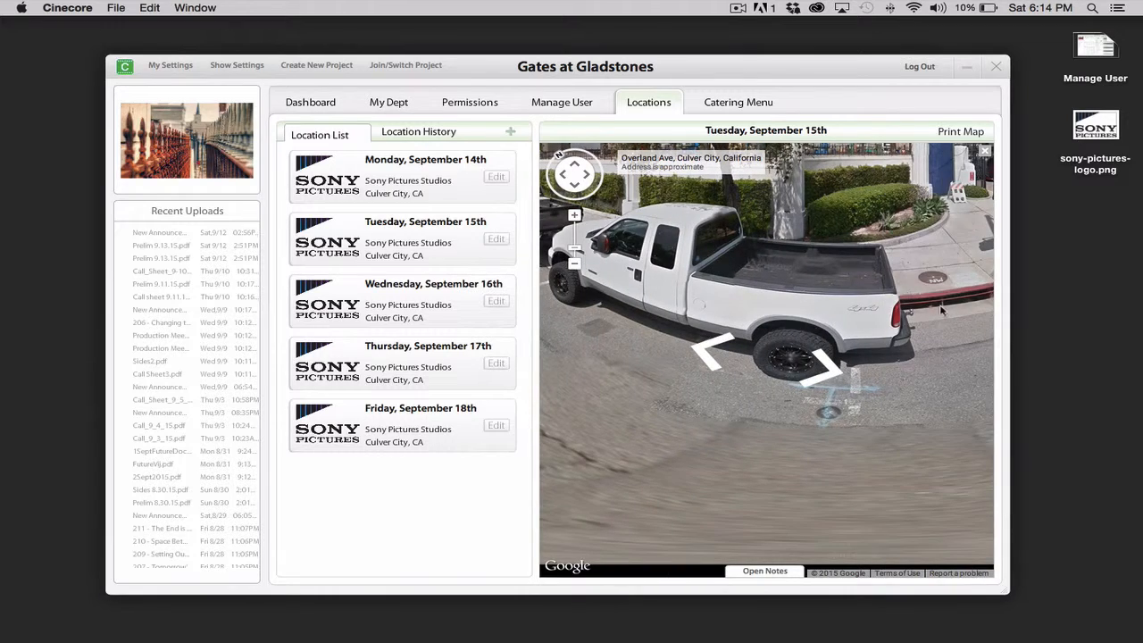
{"action": "left_click", "coordinate": [754, 395]}
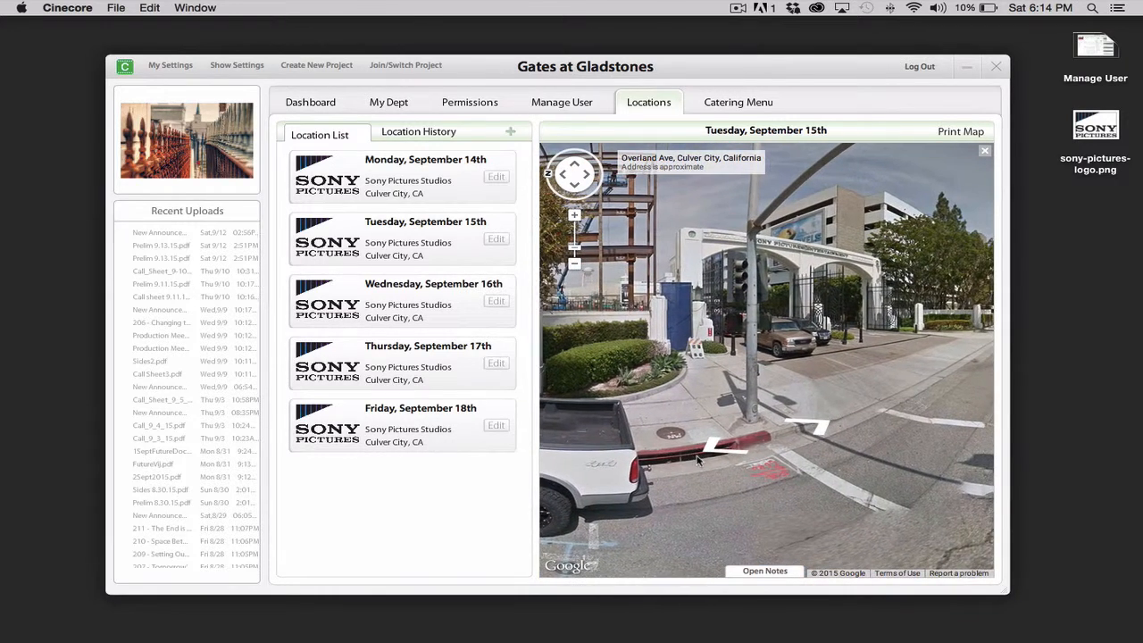
{"action": "left_click", "coordinate": [984, 150]}
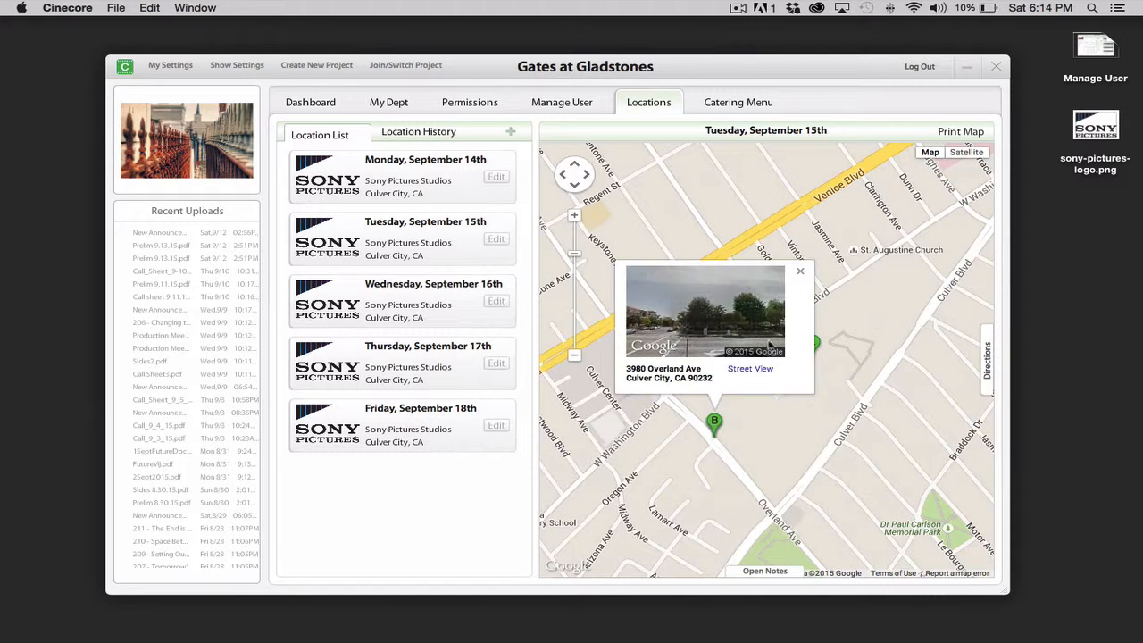
{"action": "left_click", "coordinate": [800, 272]}
Examine the start and destination fields for driving directions to the basecamp, and close the directions.
{"action": "left_click", "coordinate": [986, 354]}
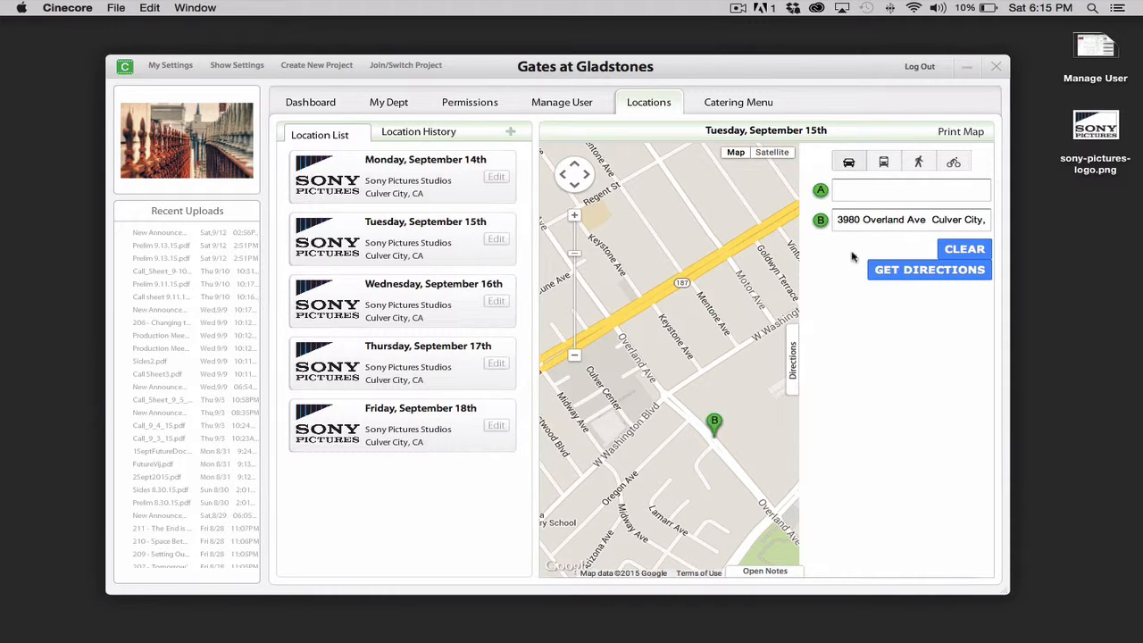
{"action": "left_click_drag", "start_coordinate": [978, 222], "coordinate": [838, 221]}
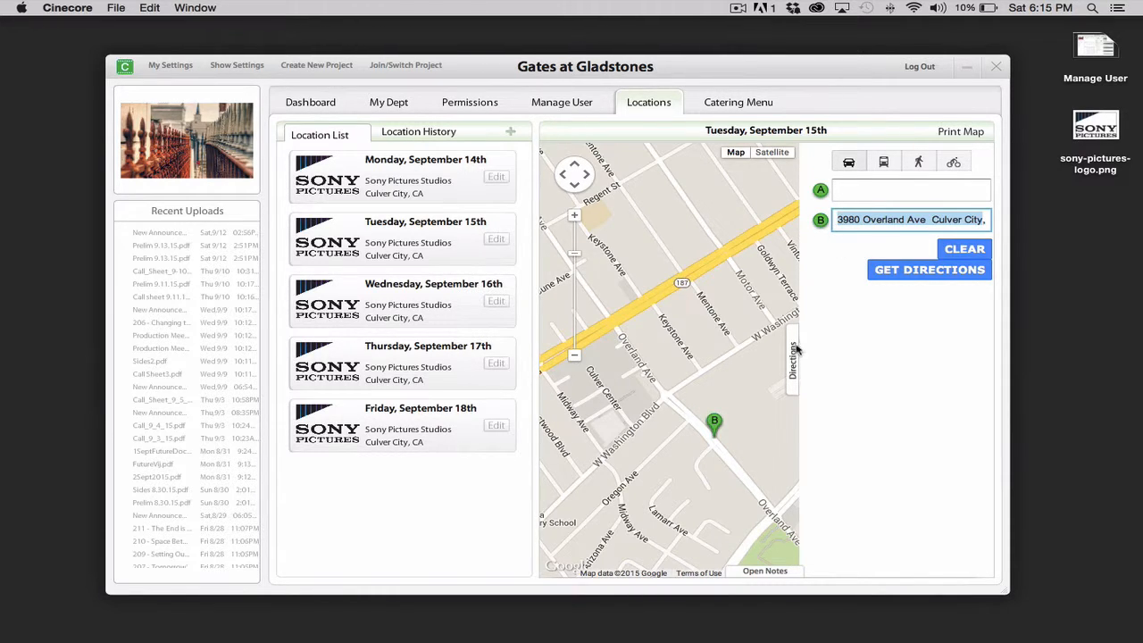
{"action": "left_click", "coordinate": [871, 191]}
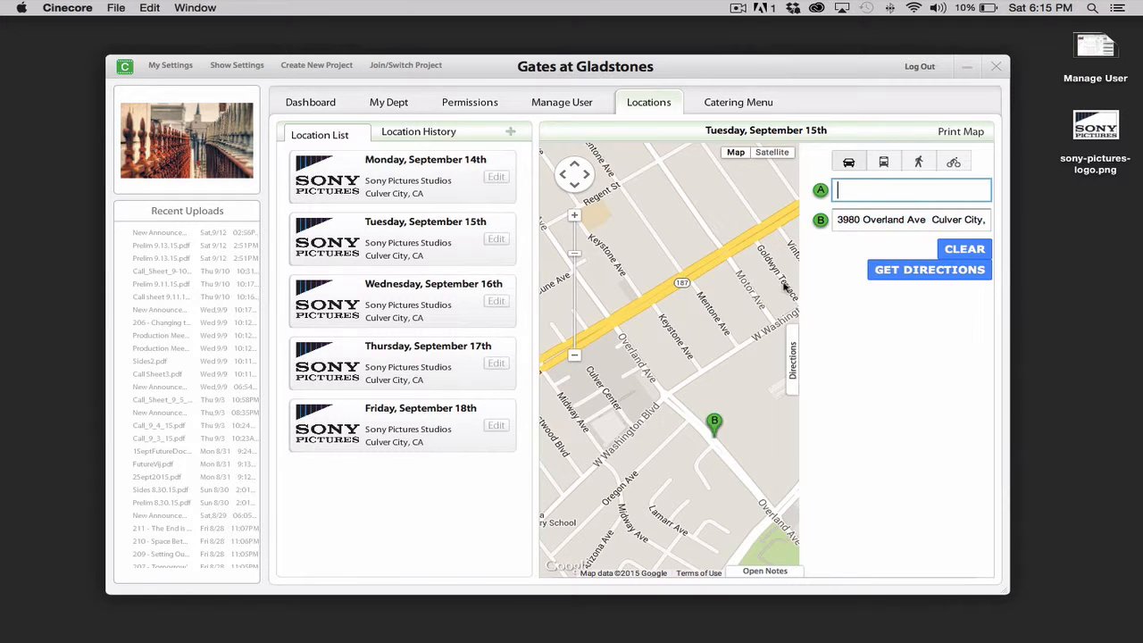
{"action": "left_click", "coordinate": [791, 352]}
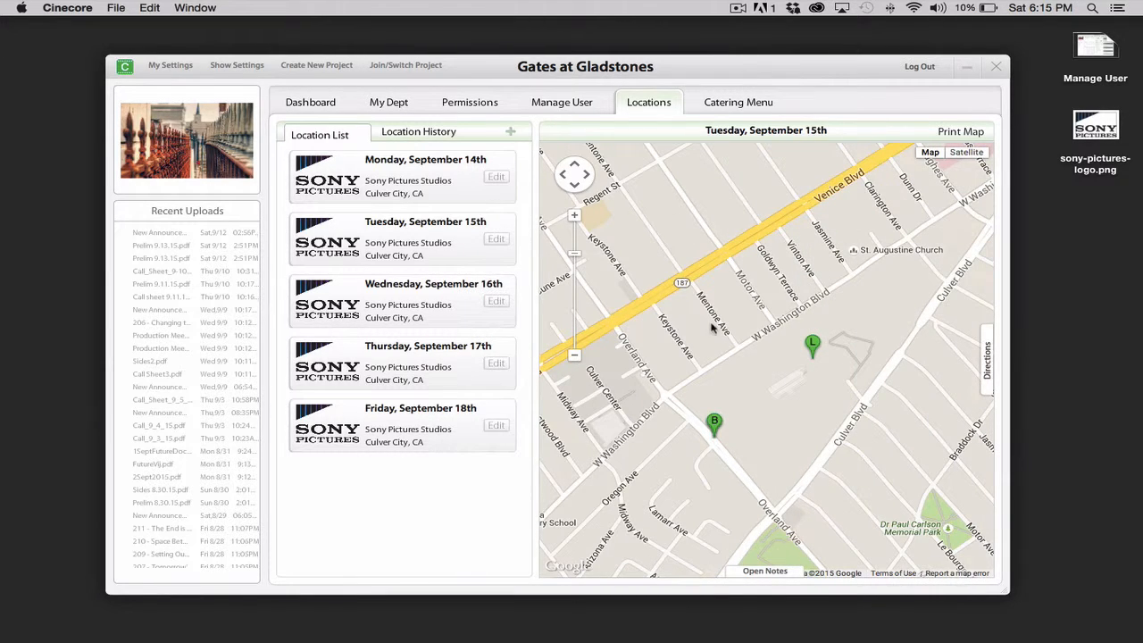
Show the basecamp marker's address details on the map again and close them.
{"action": "left_click", "coordinate": [710, 424]}
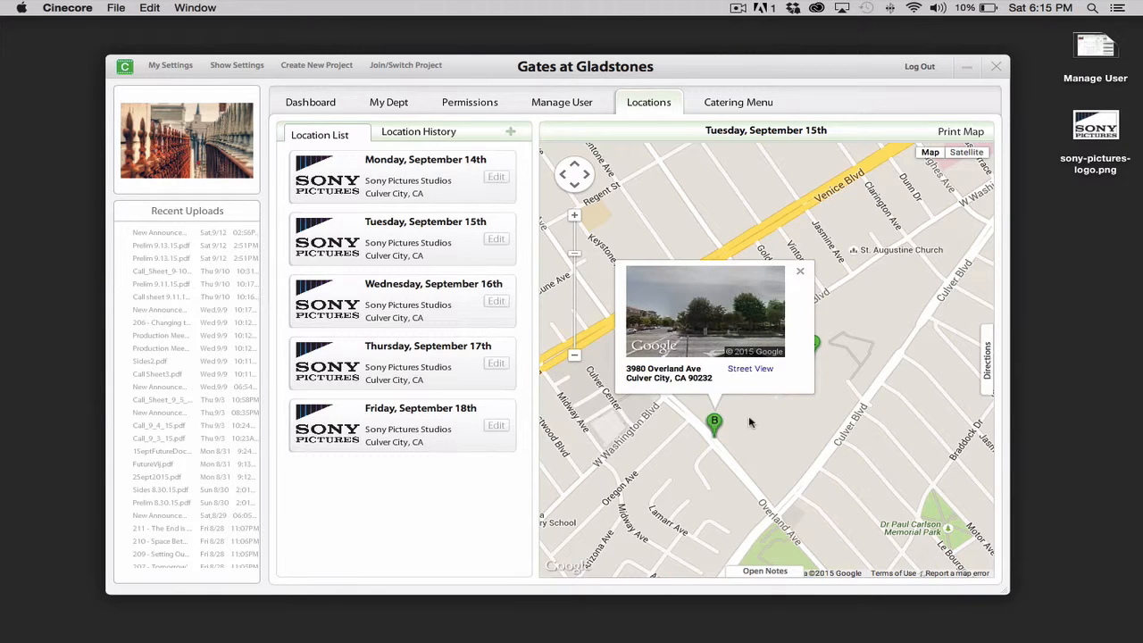
{"action": "left_click", "coordinate": [800, 275]}
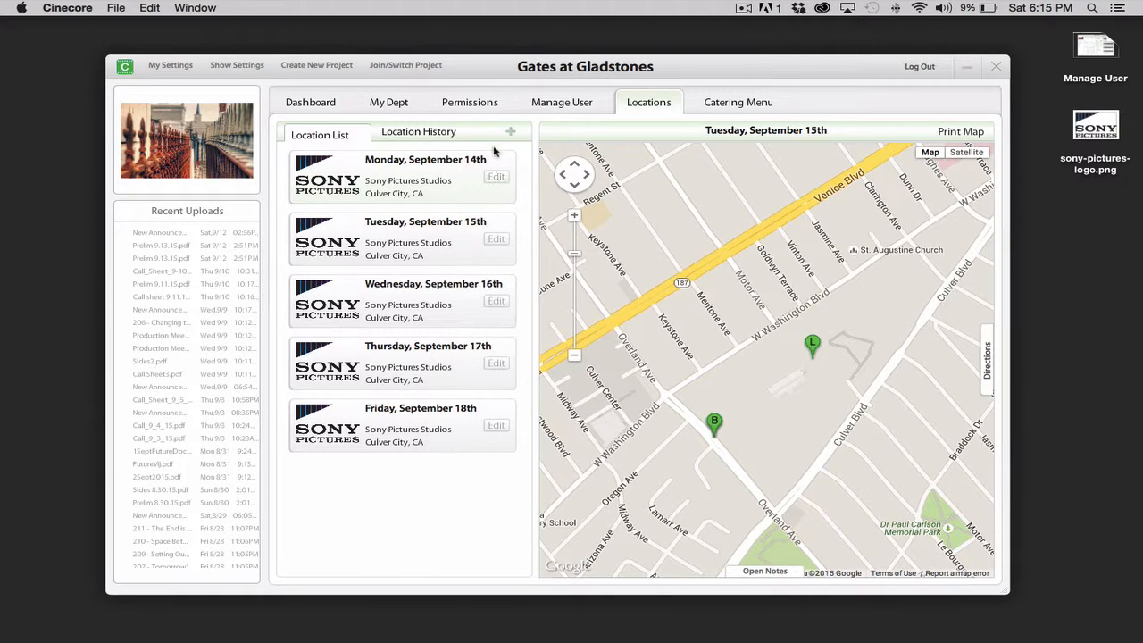
View the location history, return to the location list, and check the September 14th entry's crew parking, shooting location and base camp details before collapsing it.
{"action": "left_click", "coordinate": [422, 135]}
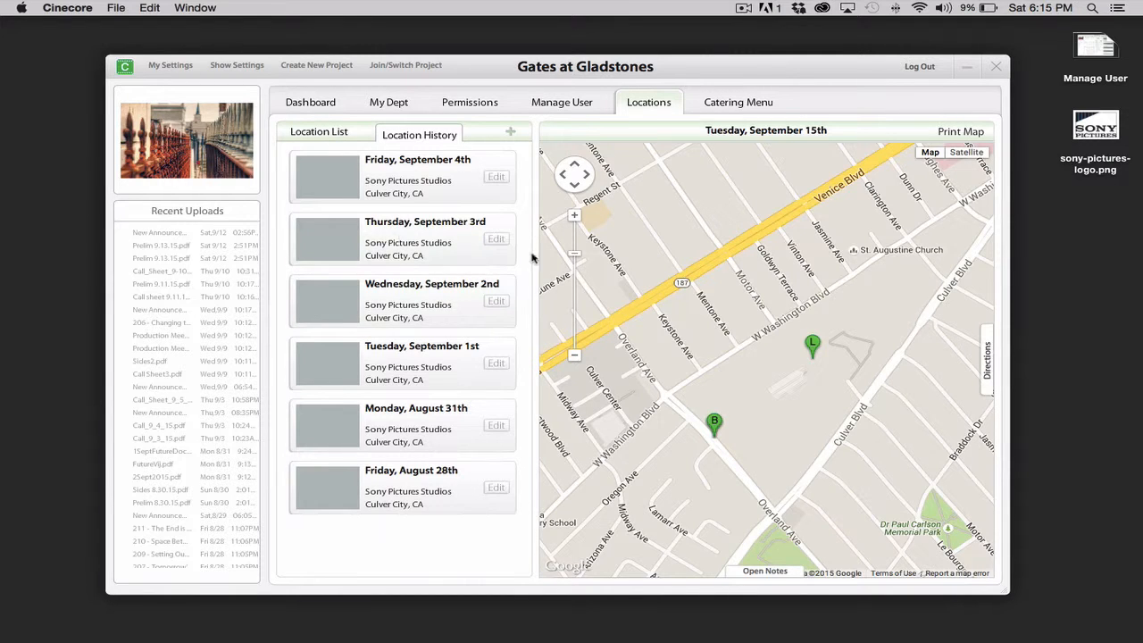
{"action": "left_click", "coordinate": [332, 134]}
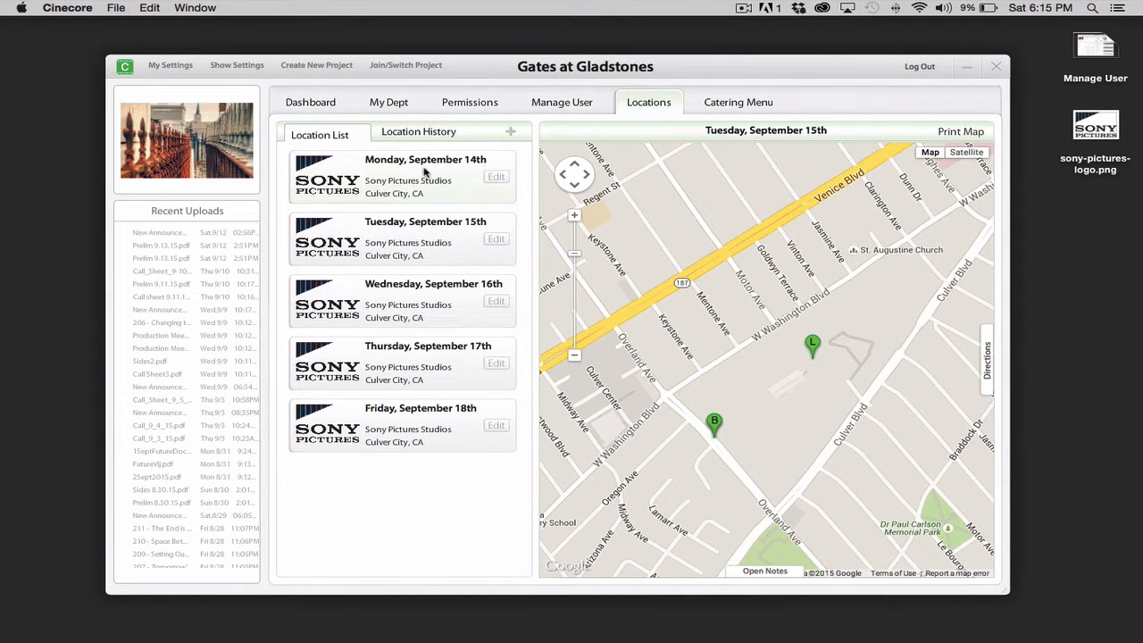
{"action": "left_click", "coordinate": [465, 196]}
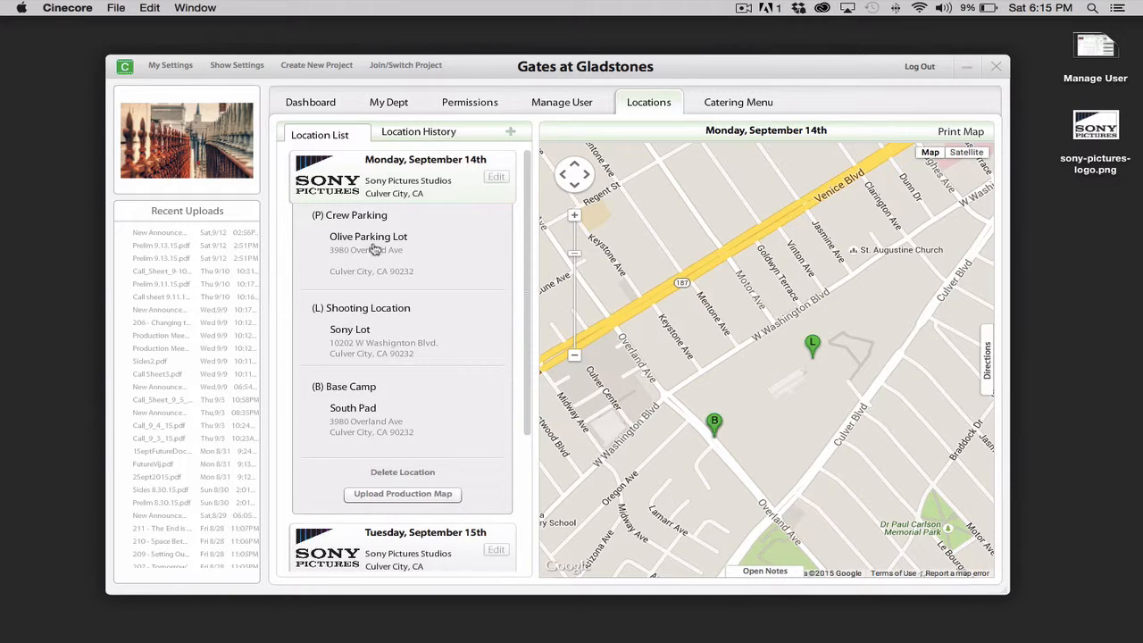
{"action": "left_click", "coordinate": [465, 195]}
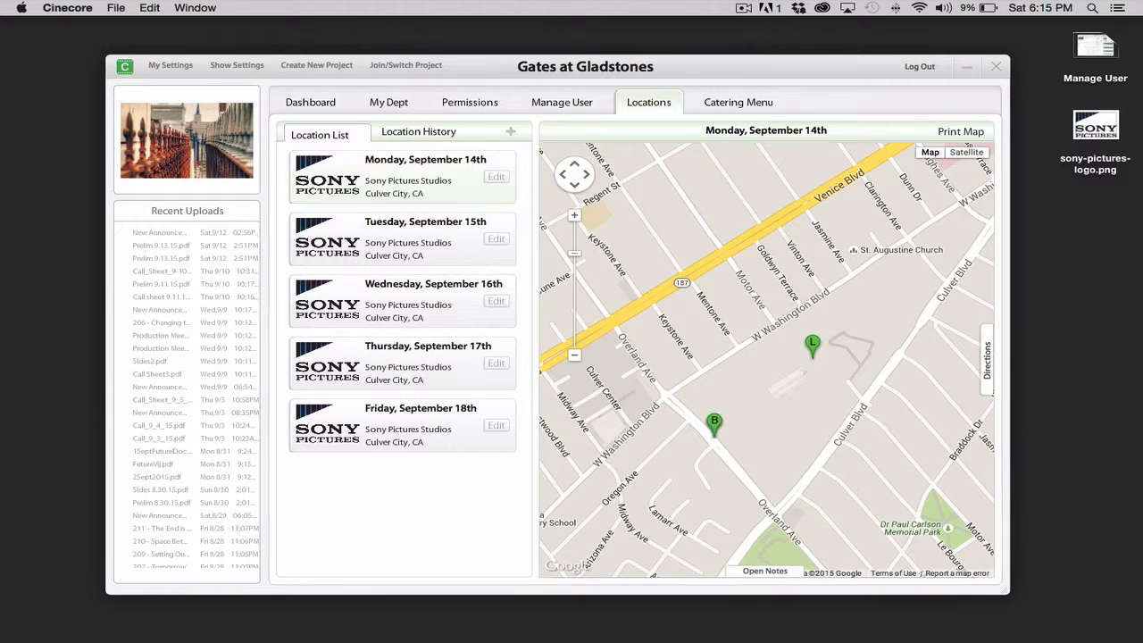
Examine the location, crew parking, basecamp and notes fields of a new location form, and cancel it without saving.
{"action": "left_click", "coordinate": [510, 132]}
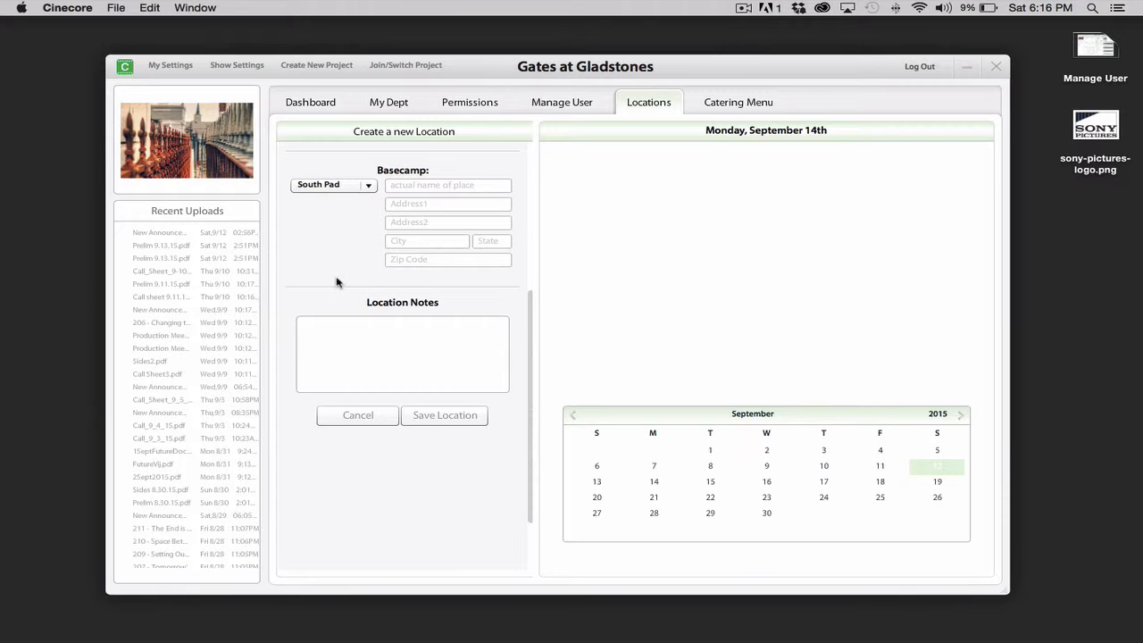
{"action": "left_click", "coordinate": [313, 330]}
{"action": "left_click_drag", "start_coordinate": [528, 358], "coordinate": [525, 163]}
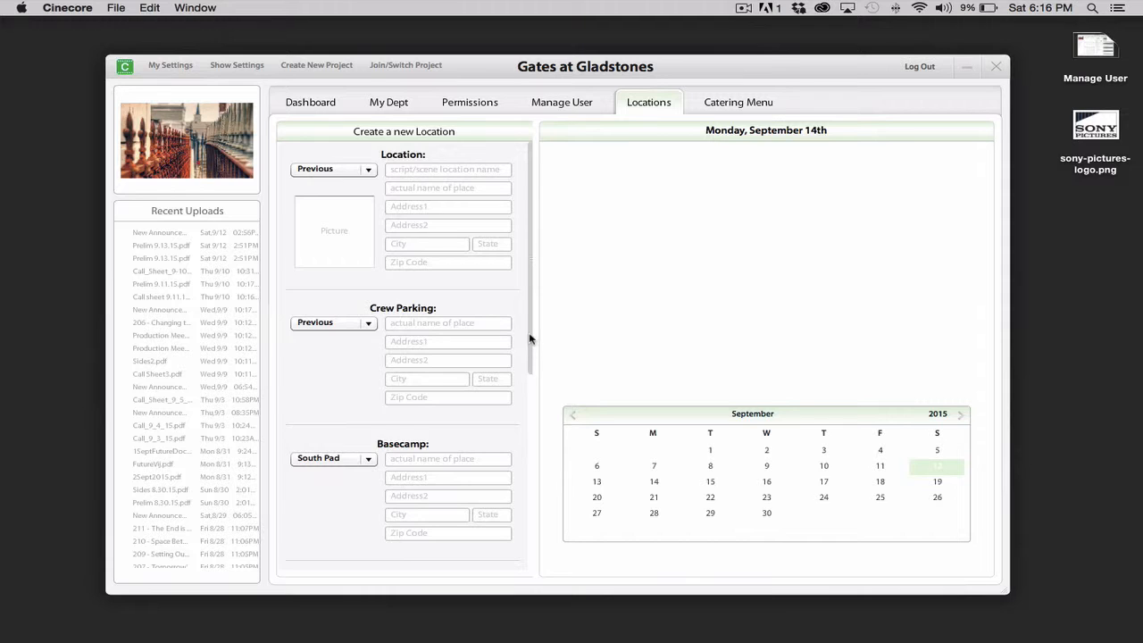
{"action": "left_click_drag", "start_coordinate": [530, 339], "coordinate": [531, 527]}
{"action": "left_click", "coordinate": [361, 338]}
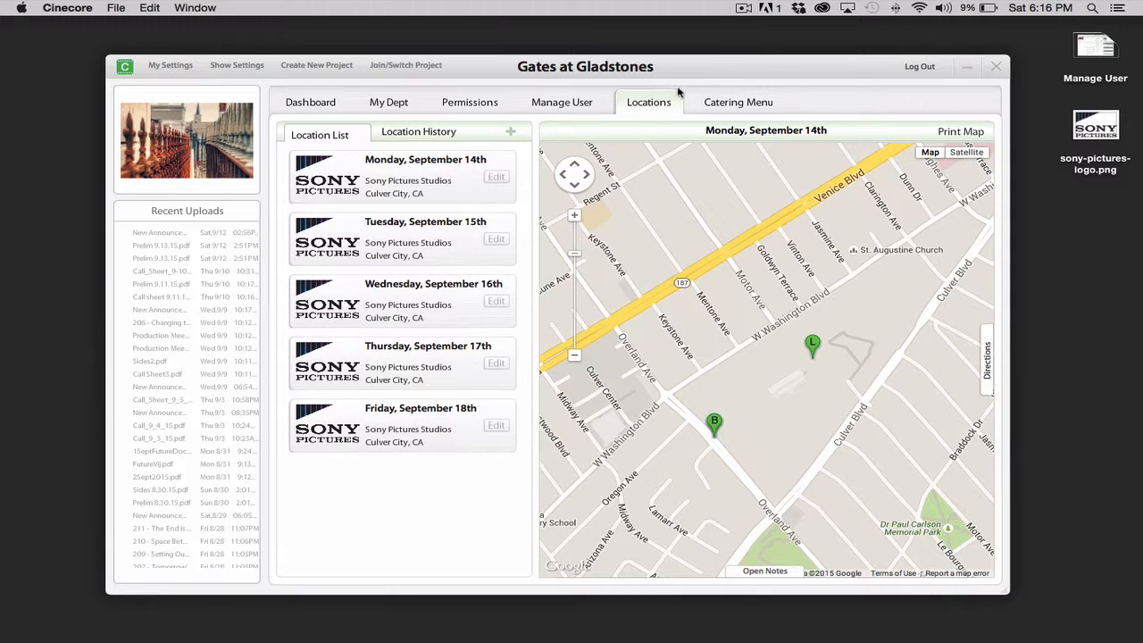
View the catering menu page for the September 14th–18th shooting days and return to the locations.
{"action": "left_click", "coordinate": [732, 104]}
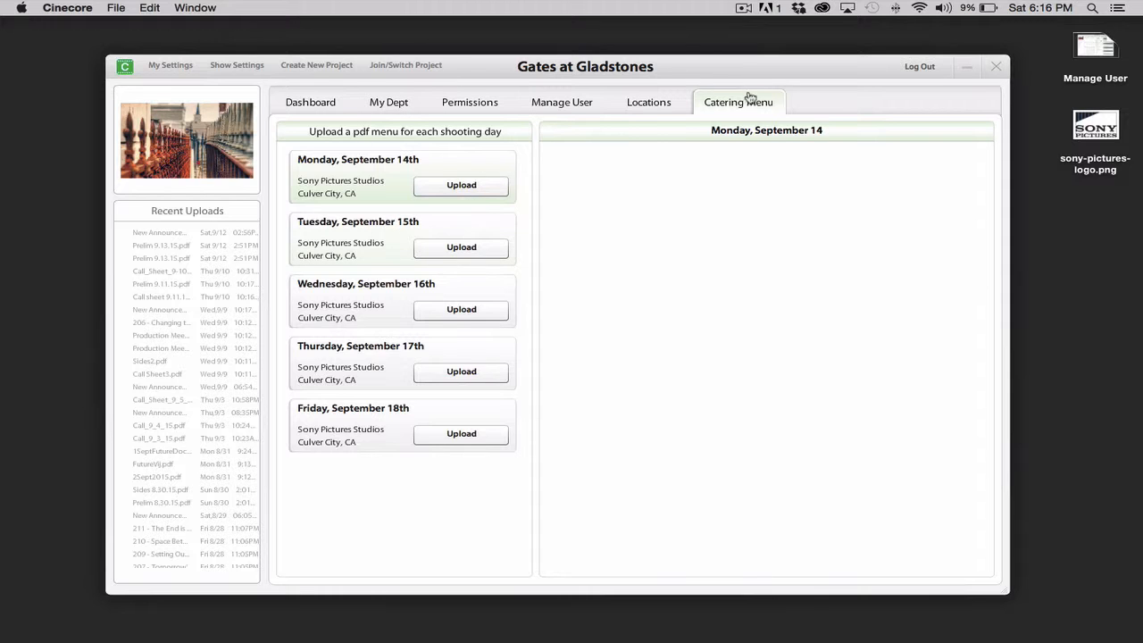
{"action": "left_click", "coordinate": [646, 105]}
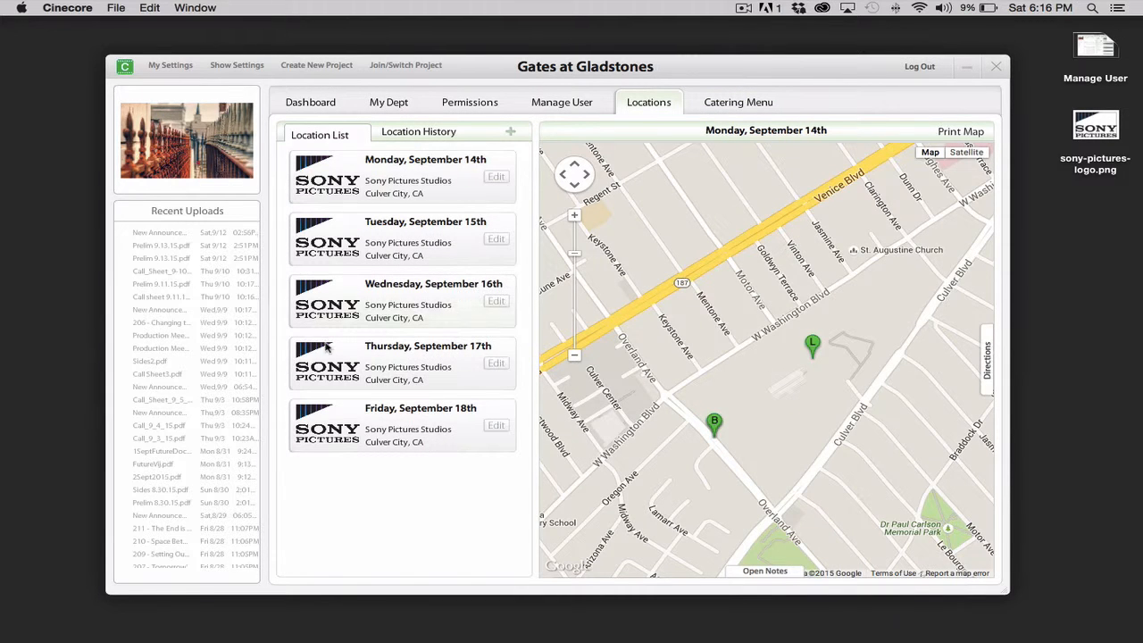